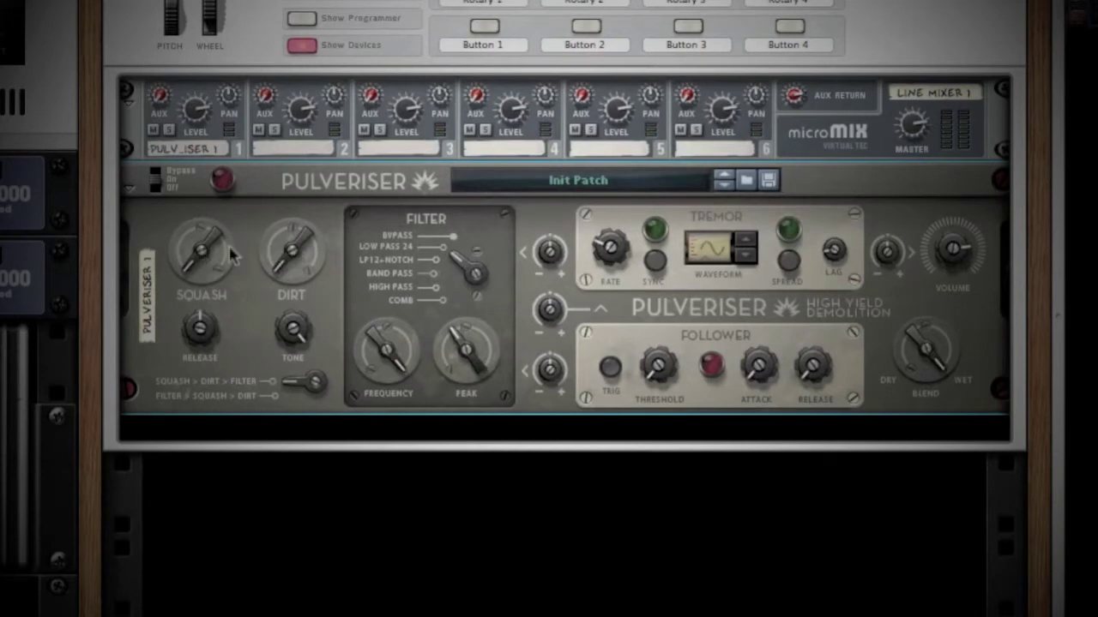
# Step: Raise the Pulveriser's Squash and Dirt to 46 each and set Tone to 79
pyautogui.click(204, 259)
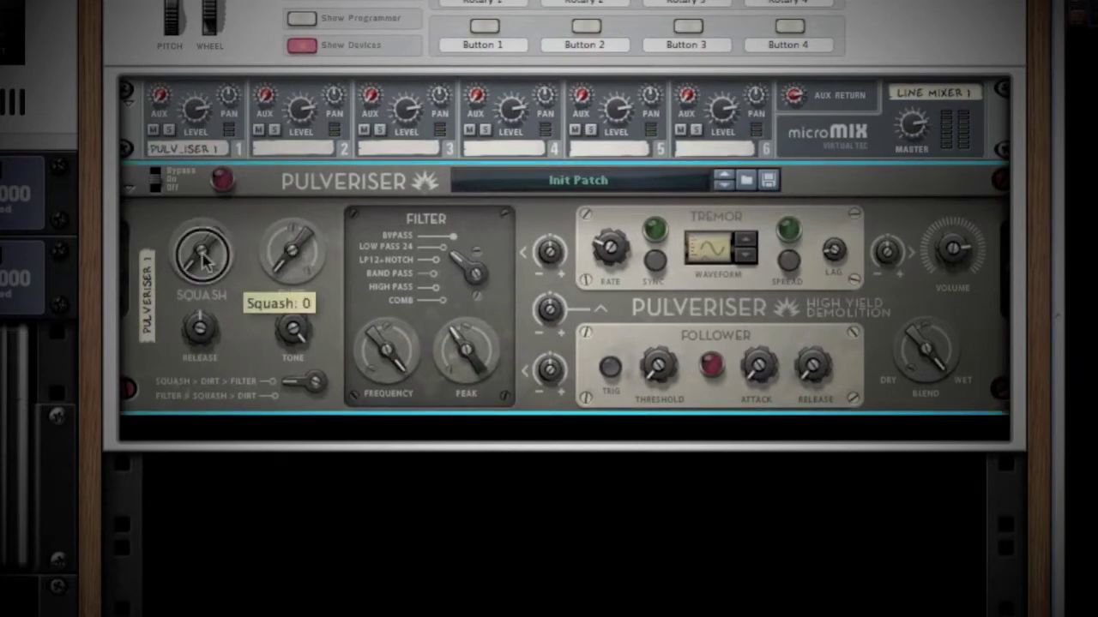
pyautogui.moveTo(203, 259); pyautogui.dragTo(209, 232)
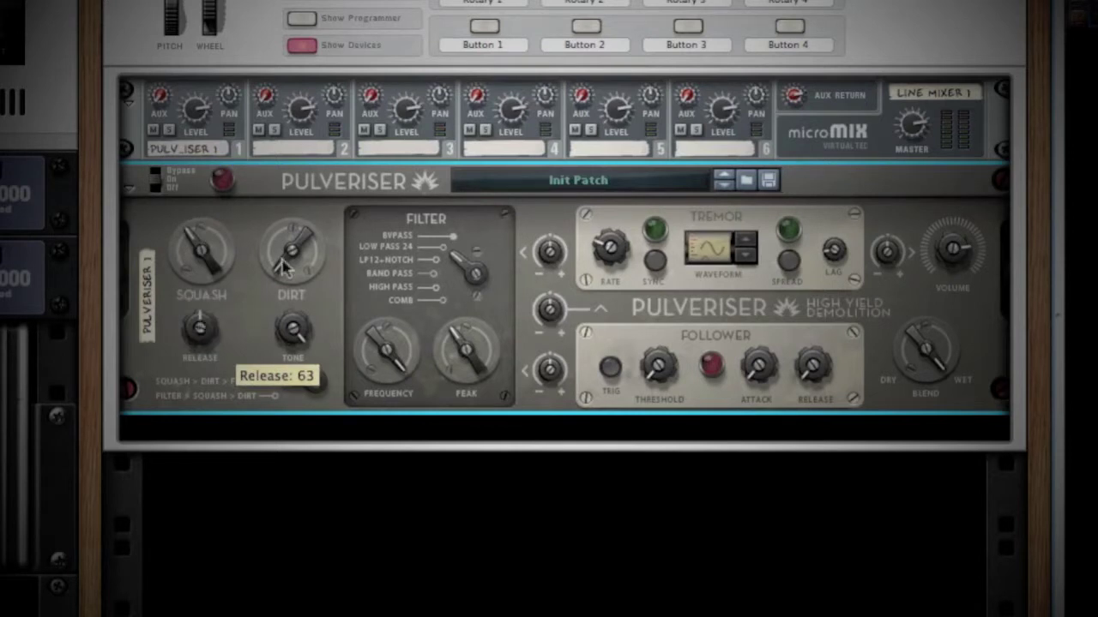
pyautogui.moveTo(292, 257); pyautogui.dragTo(294, 221)
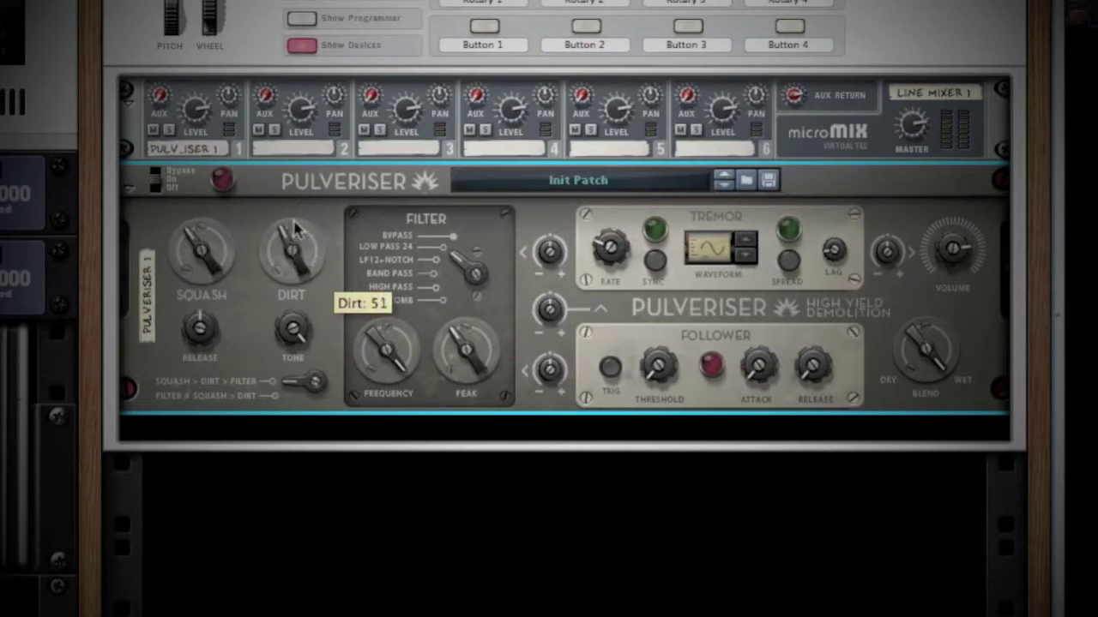
pyautogui.moveTo(292, 330); pyautogui.dragTo(302, 418)
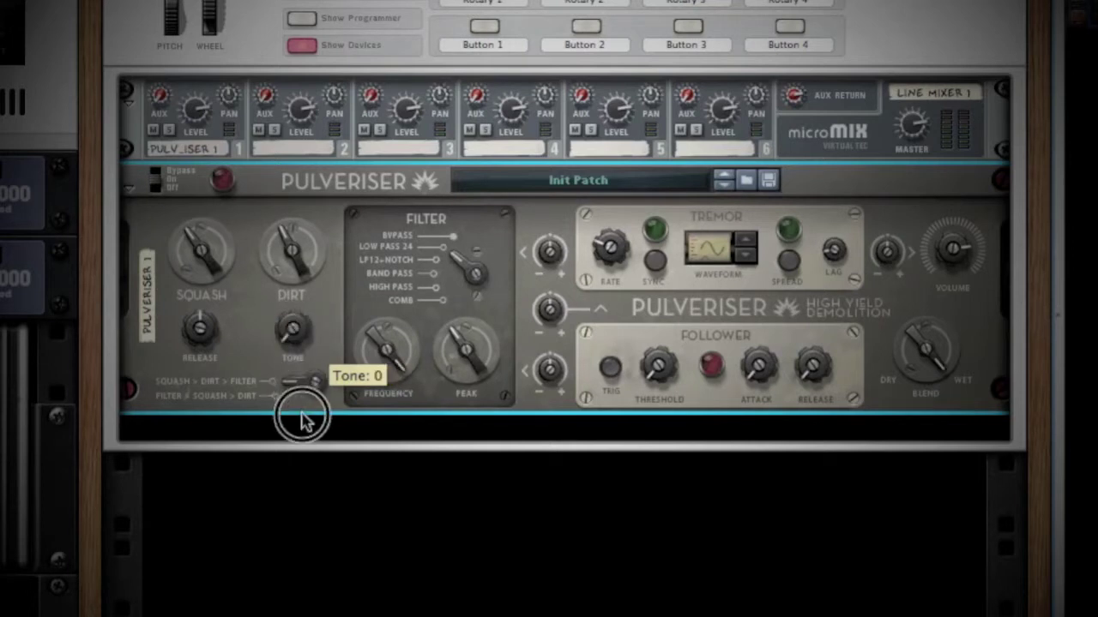
pyautogui.moveTo(289, 332); pyautogui.dragTo(290, 250)
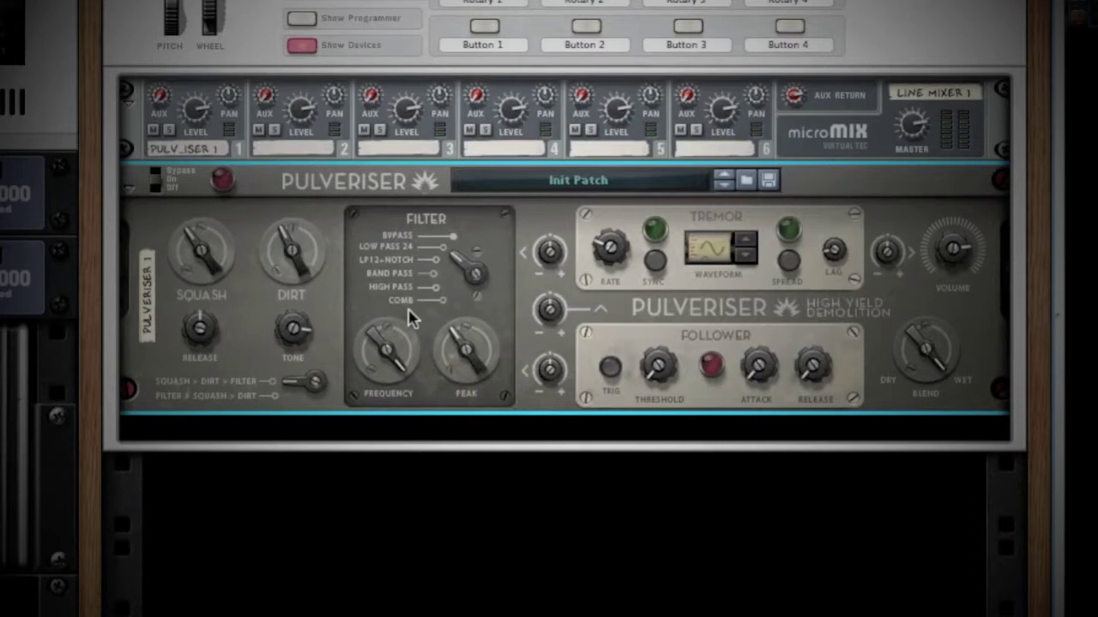
# Step: Set the filter frequency to 153.7 Hz and the filter Peak to 60
pyautogui.moveTo(387, 356); pyautogui.dragTo(382, 383)
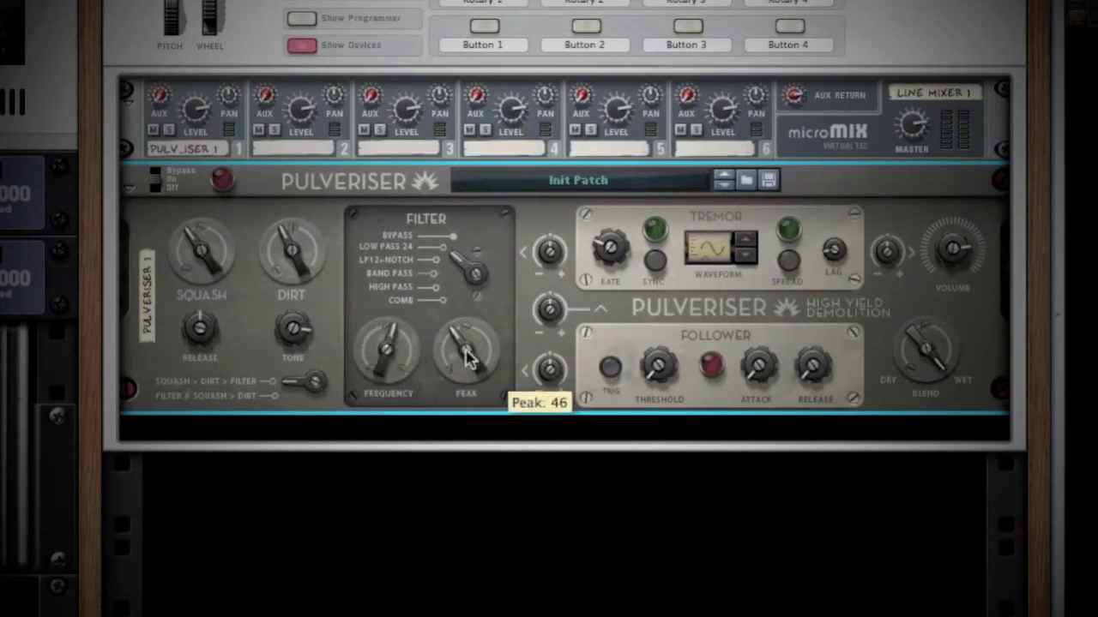
pyautogui.moveTo(467, 359); pyautogui.dragTo(470, 328)
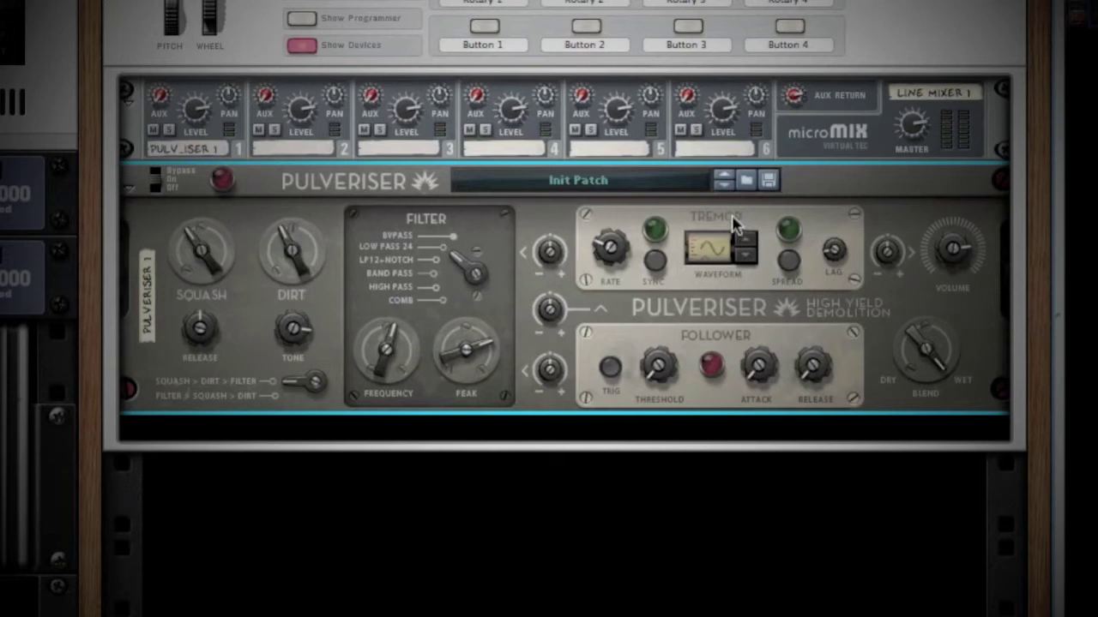
# Step: Increase the tremor rate and enable tempo sync
pyautogui.moveTo(611, 255)
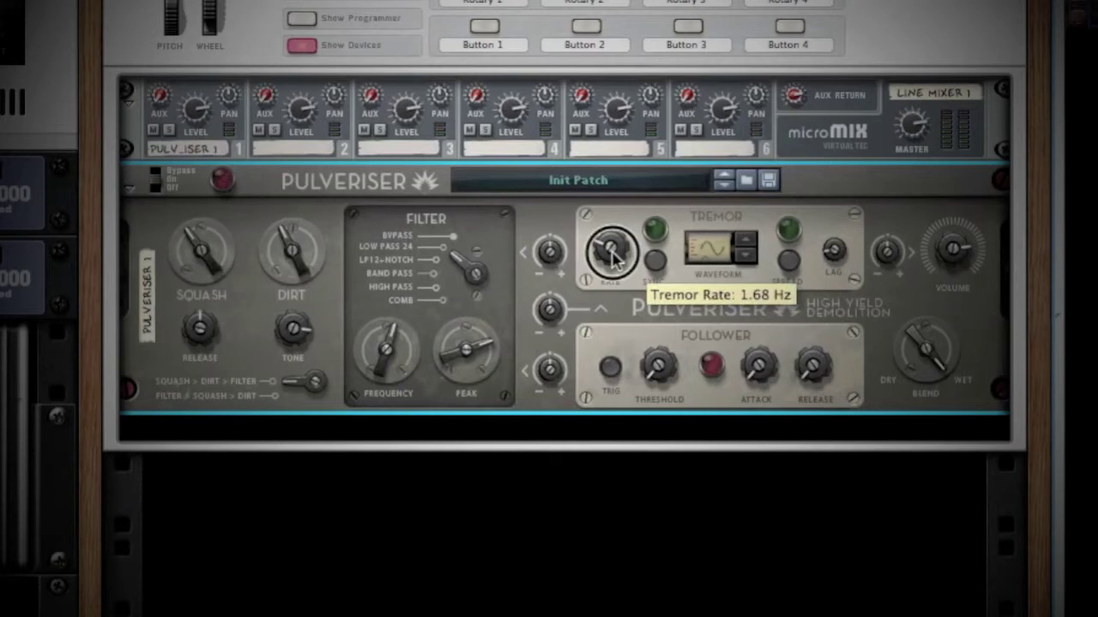
pyautogui.scroll(-8, 611, 256)
pyautogui.scroll(10, 611, 256)
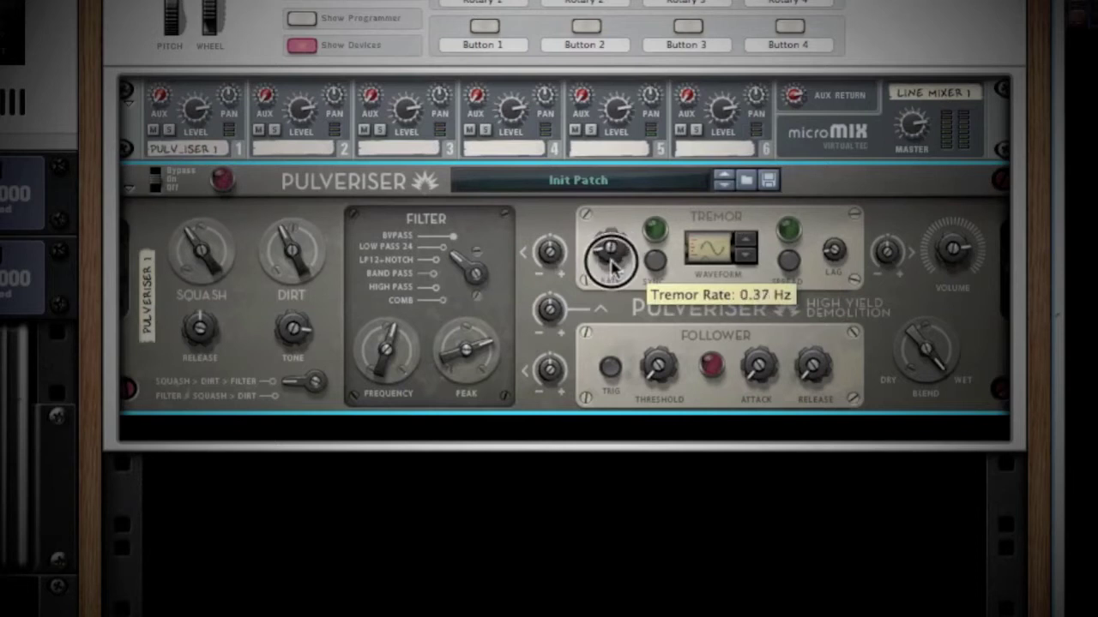
pyautogui.scroll(10, 611, 247)
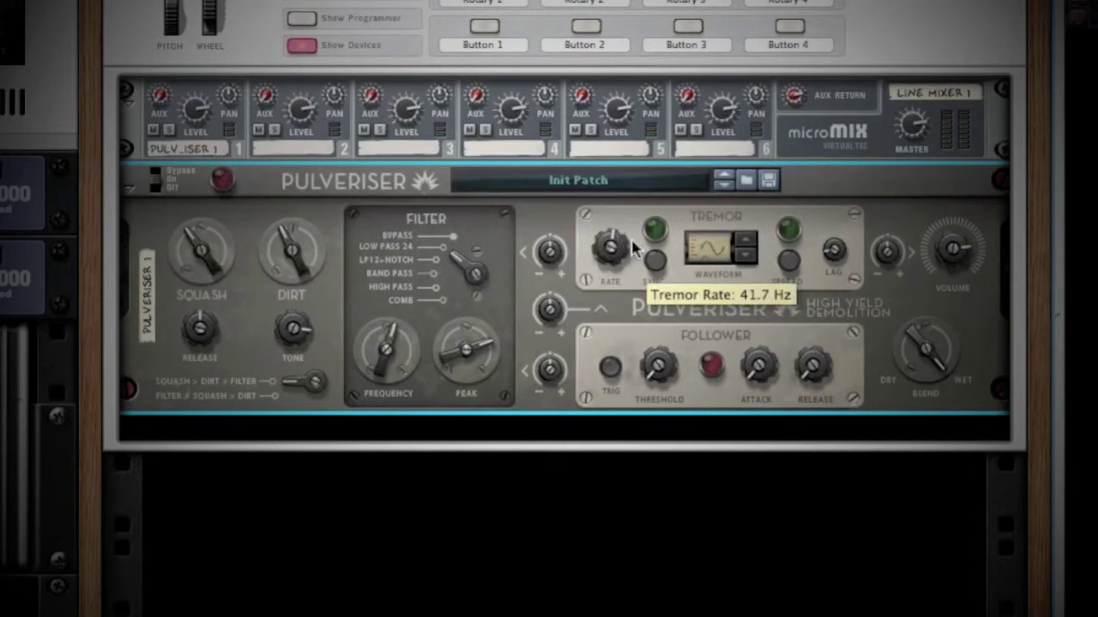
pyautogui.click(654, 261)
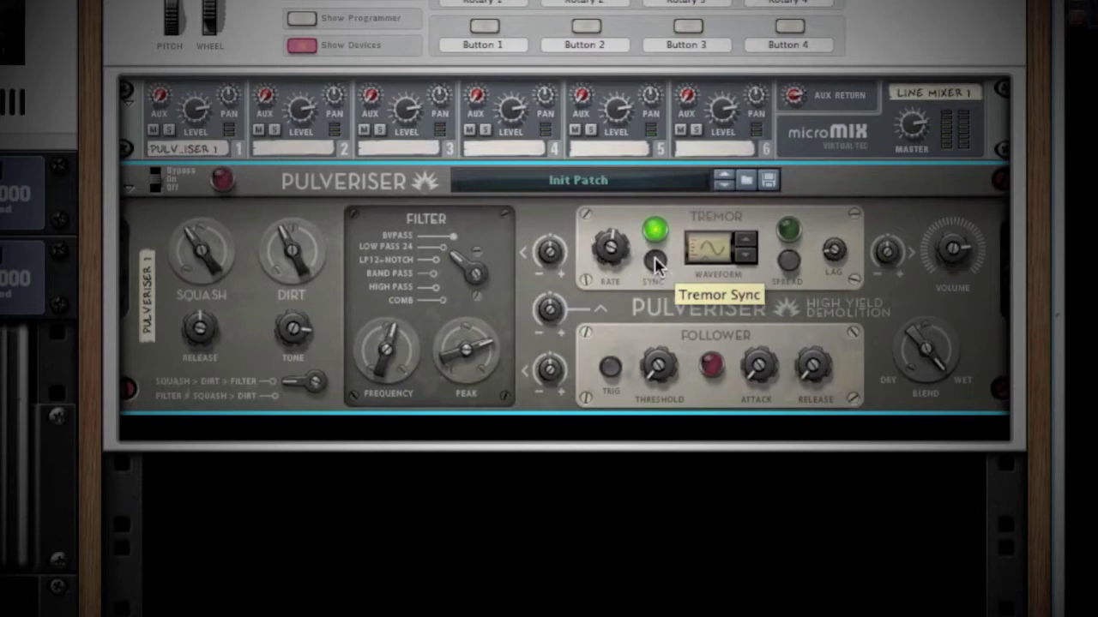
# Step: Switch the tremor to a stepped waveform, enable Spread, and raise the Lag
pyautogui.click(744, 243)
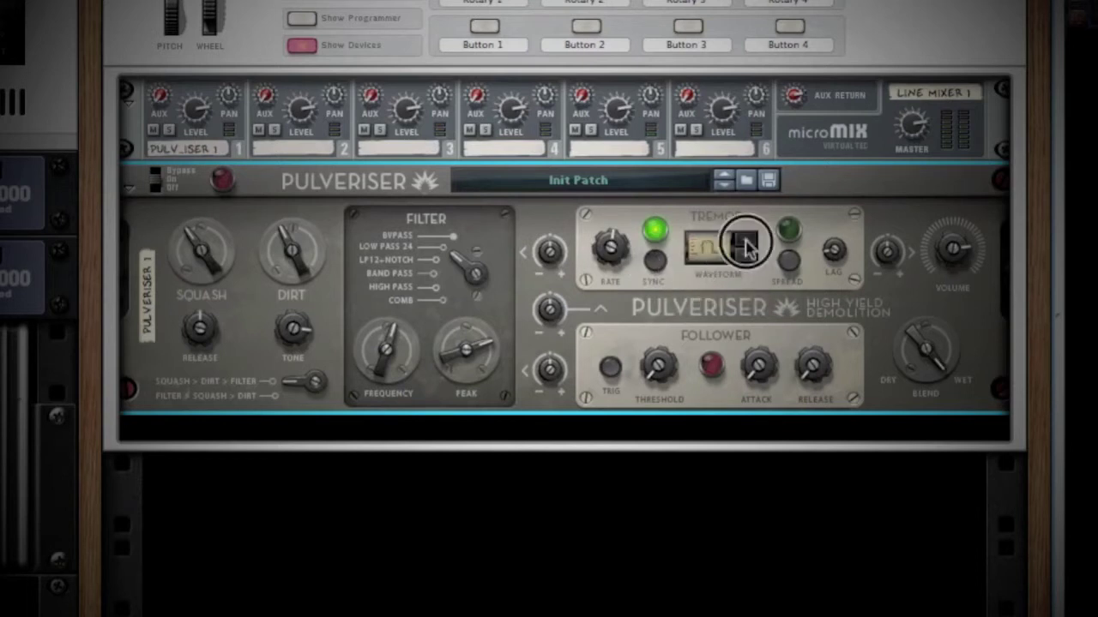
pyautogui.click(745, 243)
pyautogui.click(745, 243)
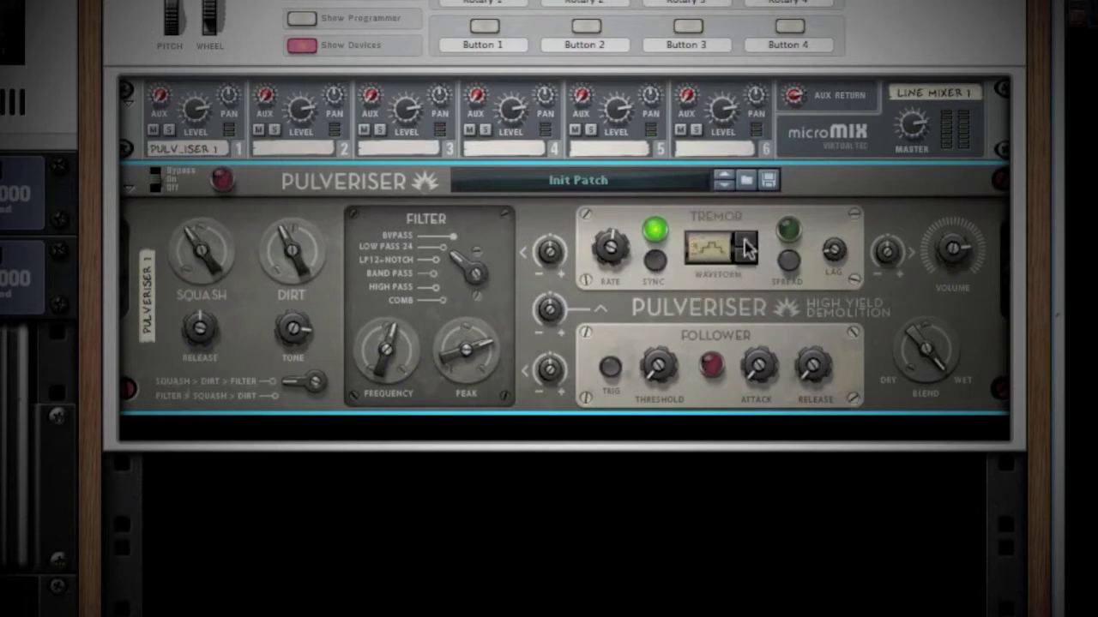
pyautogui.click(784, 266)
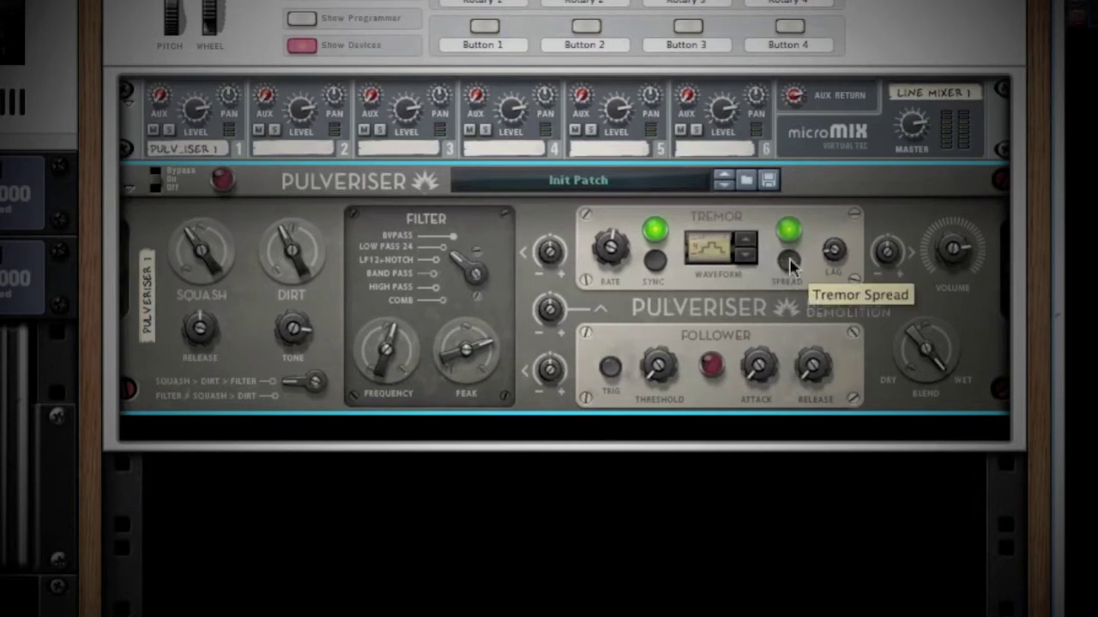
pyautogui.click(836, 255)
pyautogui.moveTo(839, 257)
pyautogui.mouseDown()
pyautogui.moveTo(833, 235)
pyautogui.moveTo(841, 241)
pyautogui.mouseUp()
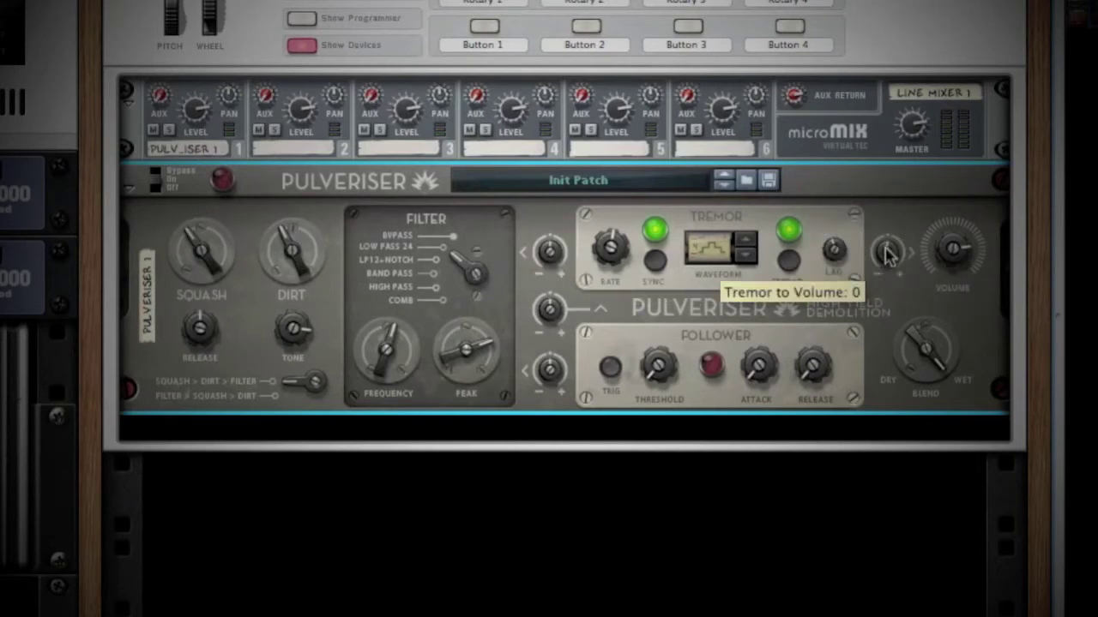
# Step: Set tremor-to-frequency modulation to -20 and tremor-to-volume to 34
pyautogui.click(551, 255)
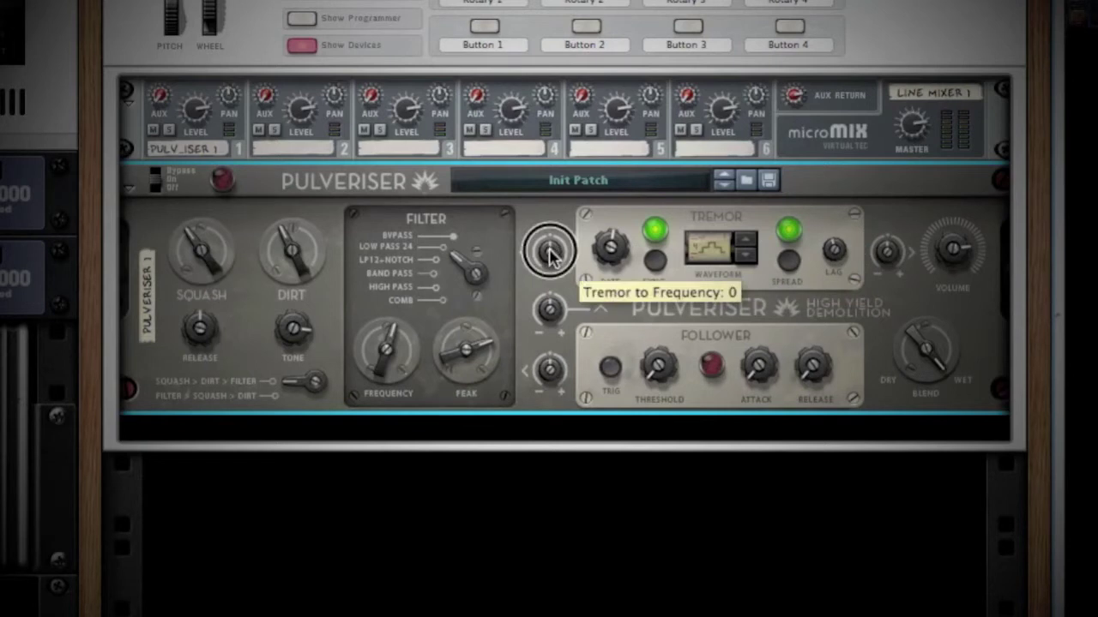
pyautogui.moveTo(550, 252)
pyautogui.mouseDown()
pyautogui.moveTo(549, 273)
pyautogui.moveTo(549, 225)
pyautogui.moveTo(553, 243)
pyautogui.mouseUp()
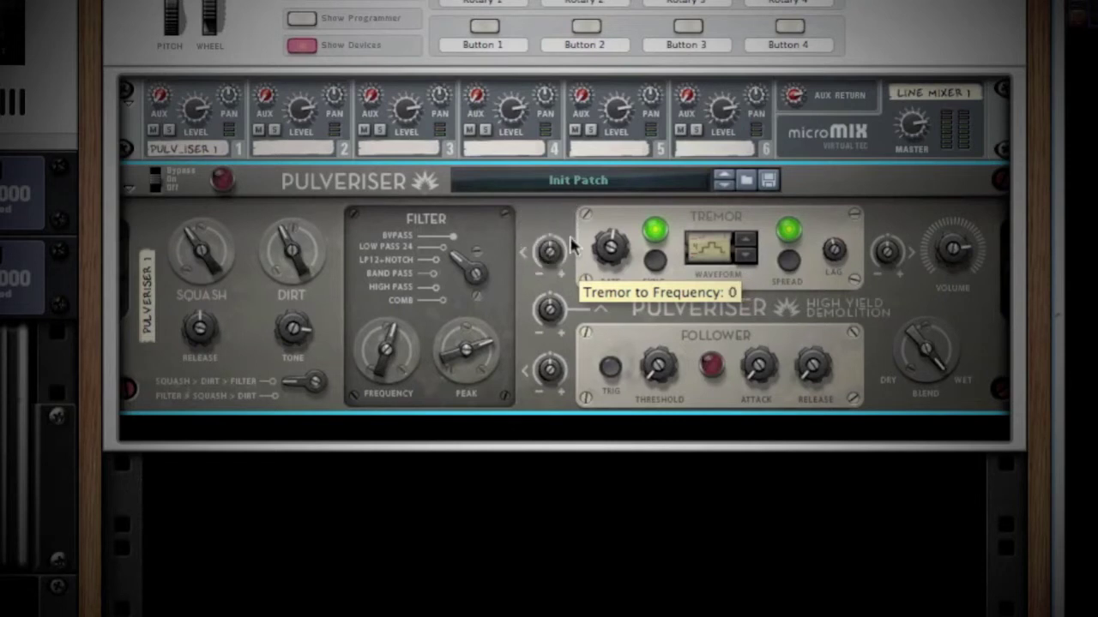
pyautogui.moveTo(888, 250); pyautogui.dragTo(888, 295)
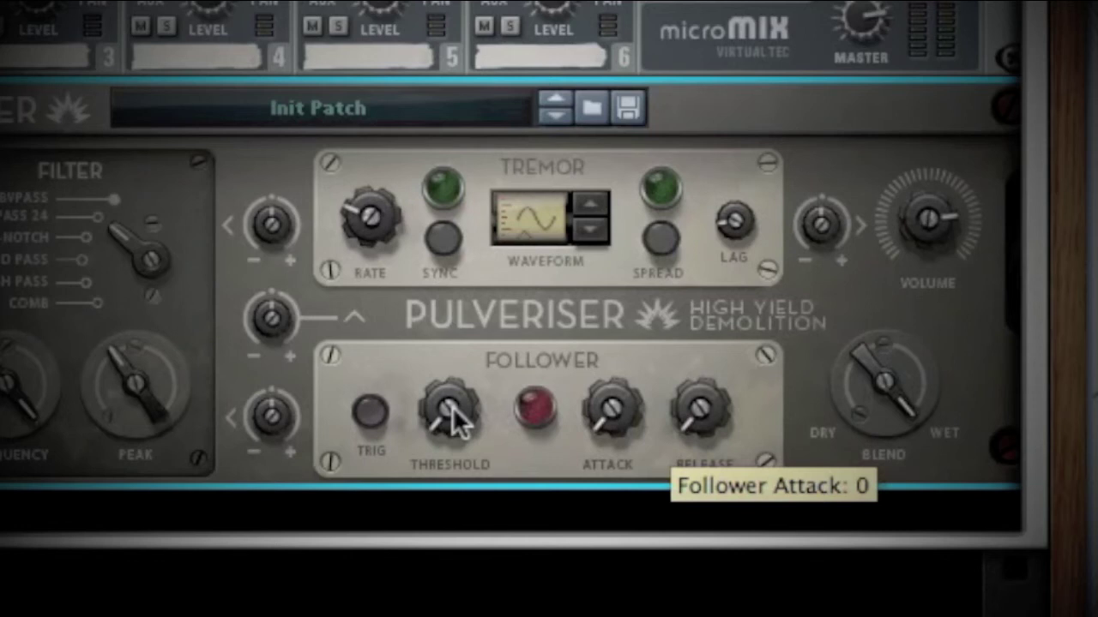
pyautogui.click(361, 411)
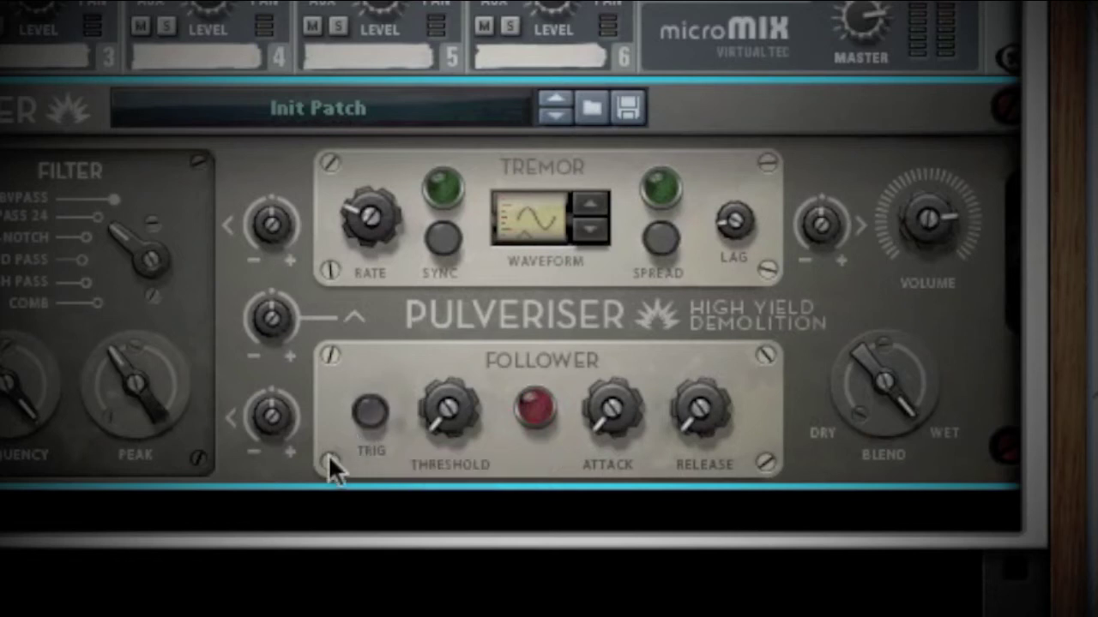
pyautogui.click(274, 419)
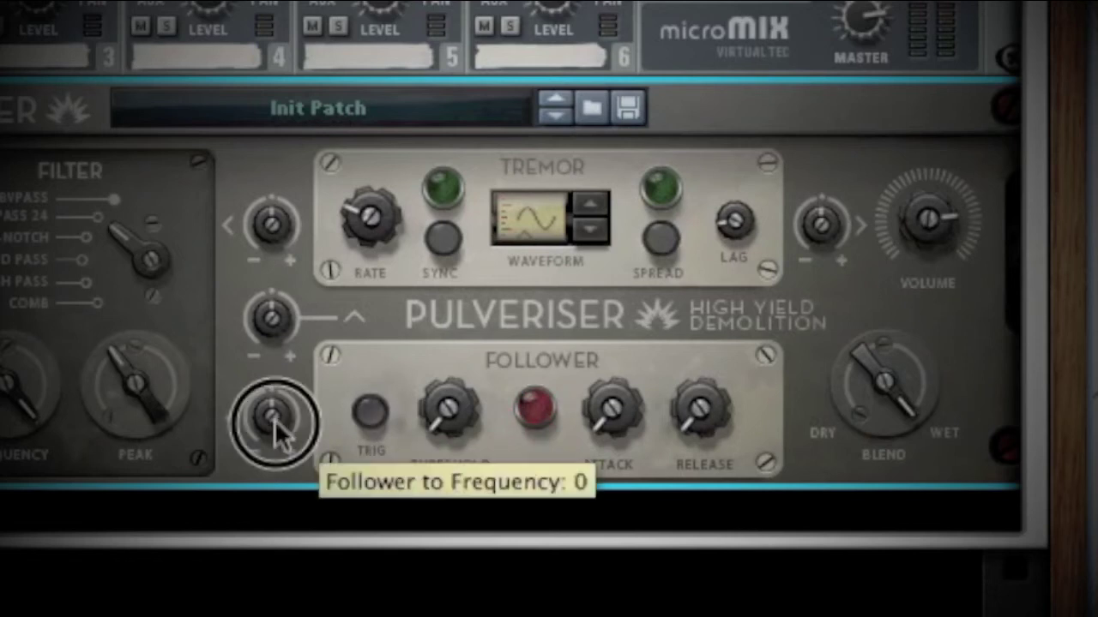
pyautogui.click(276, 319)
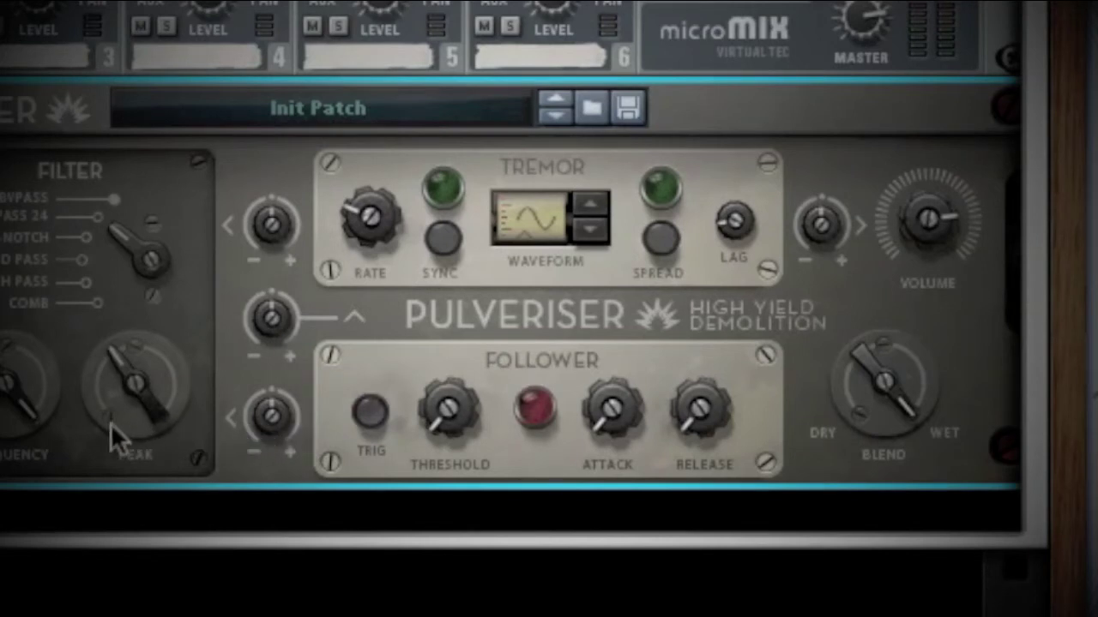
pyautogui.moveTo(102, 422)
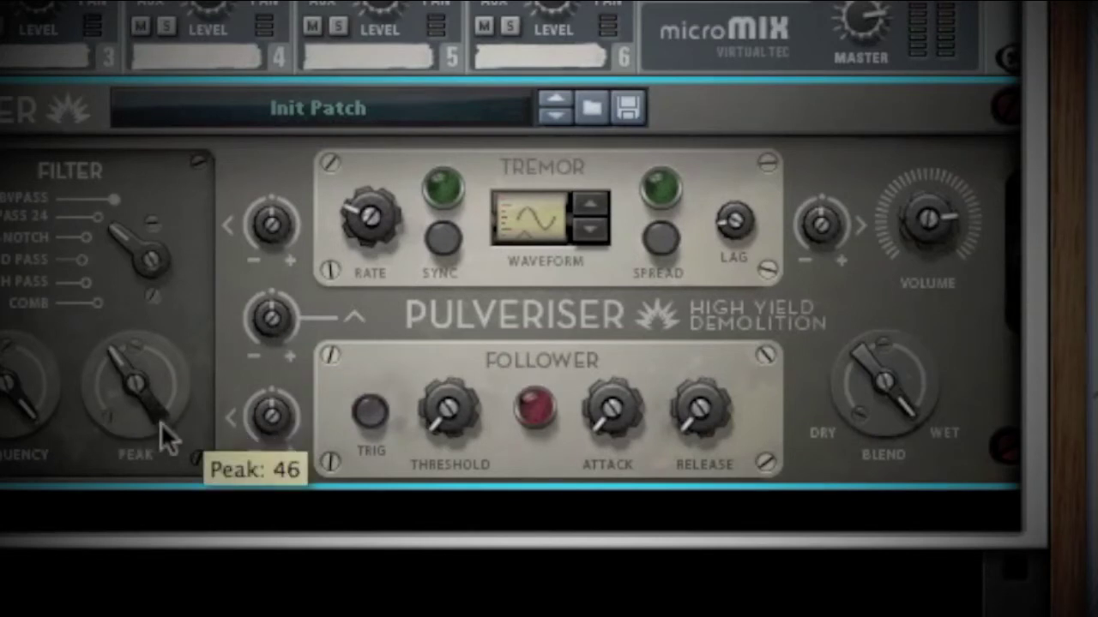
pyautogui.click(269, 320)
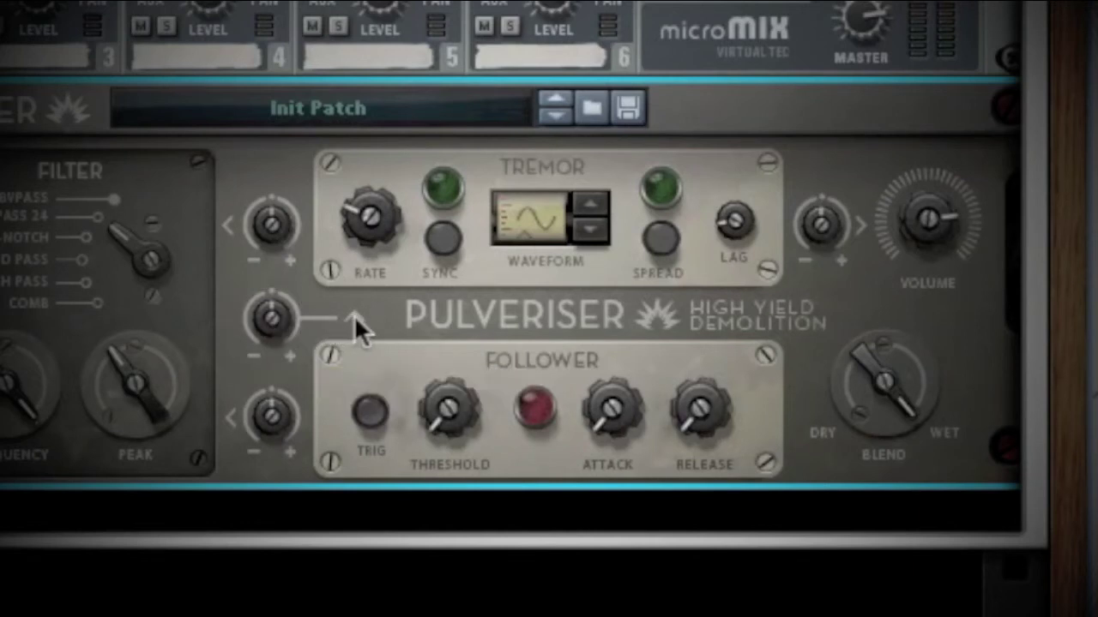
pyautogui.moveTo(364, 233)
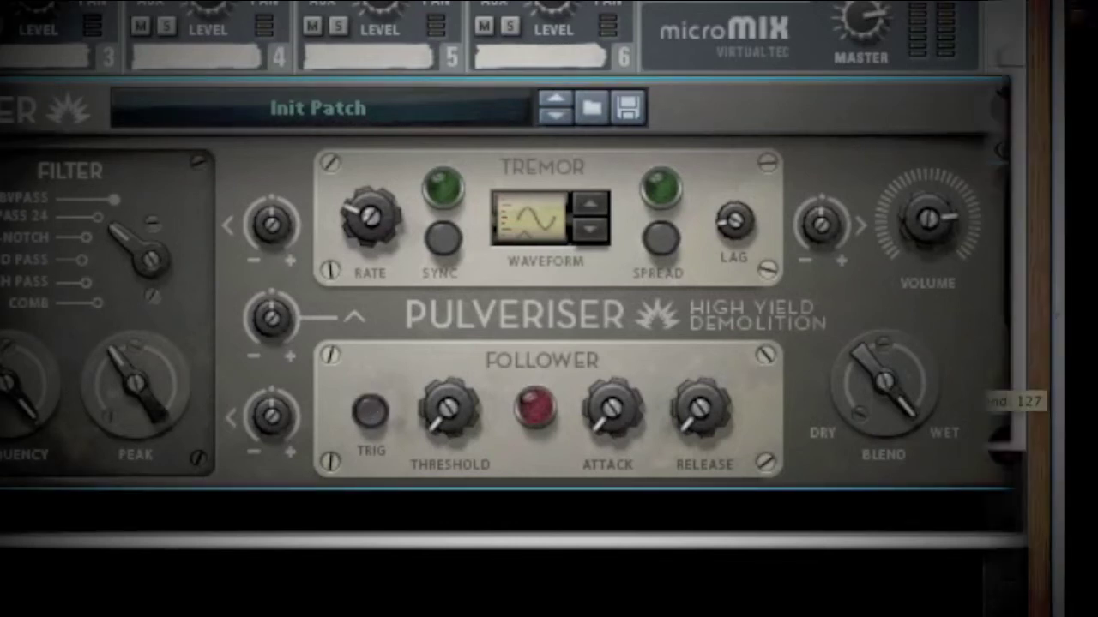
# Step: Adjust the Pulveriser's dry/wet Blend knob
pyautogui.moveTo(919, 393); pyautogui.dragTo(917, 410)
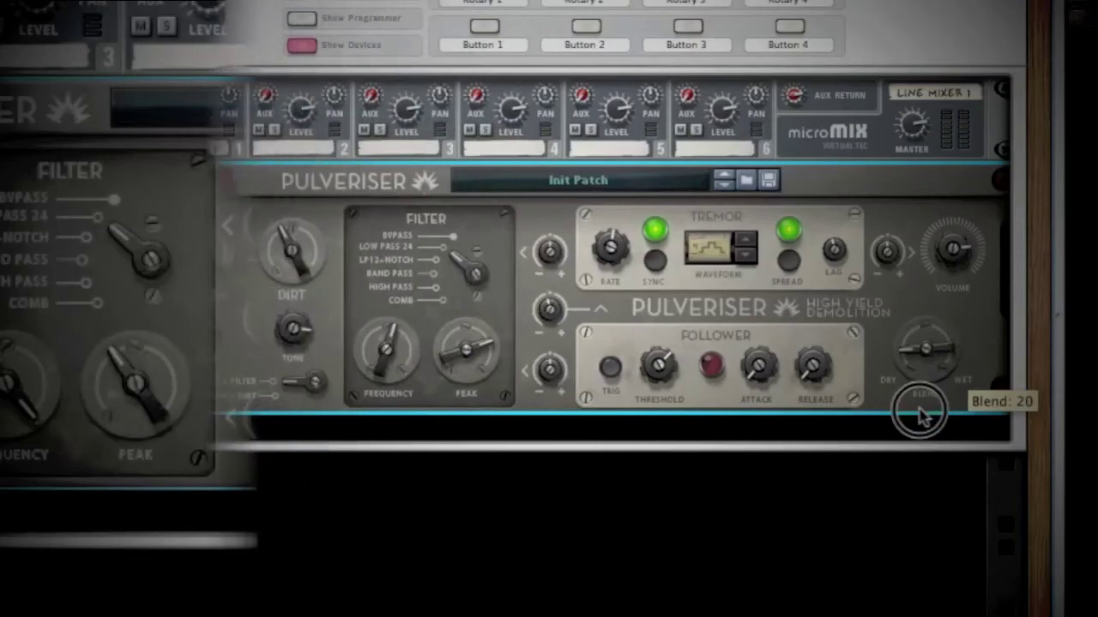
pyautogui.moveTo(917, 410); pyautogui.dragTo(917, 409)
pyautogui.moveTo(917, 409); pyautogui.dragTo(916, 377)
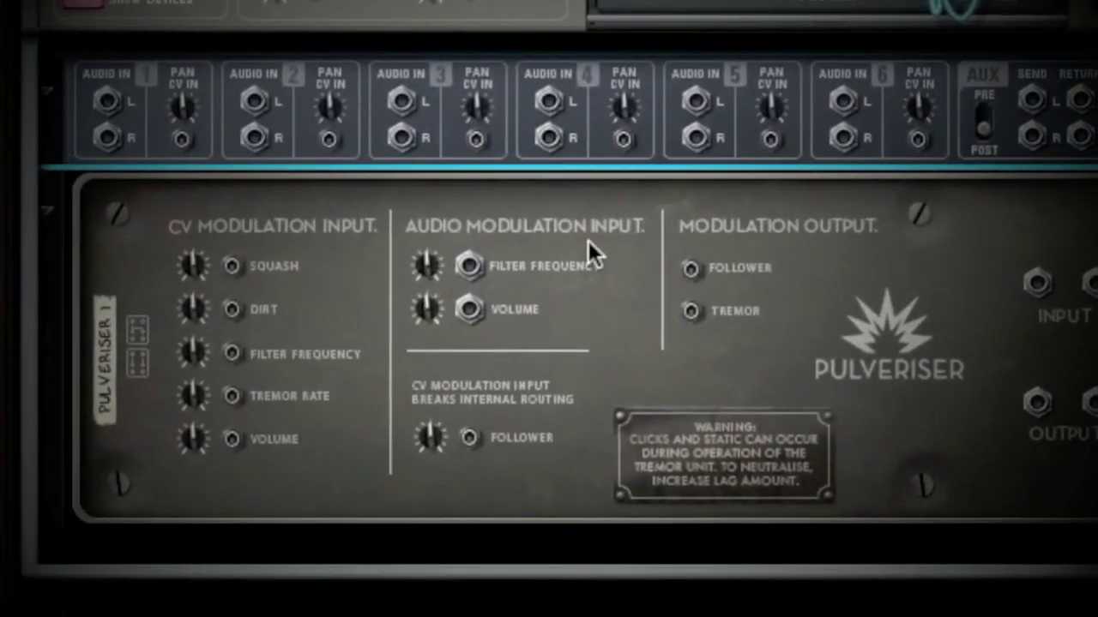
pyautogui.click(473, 267)
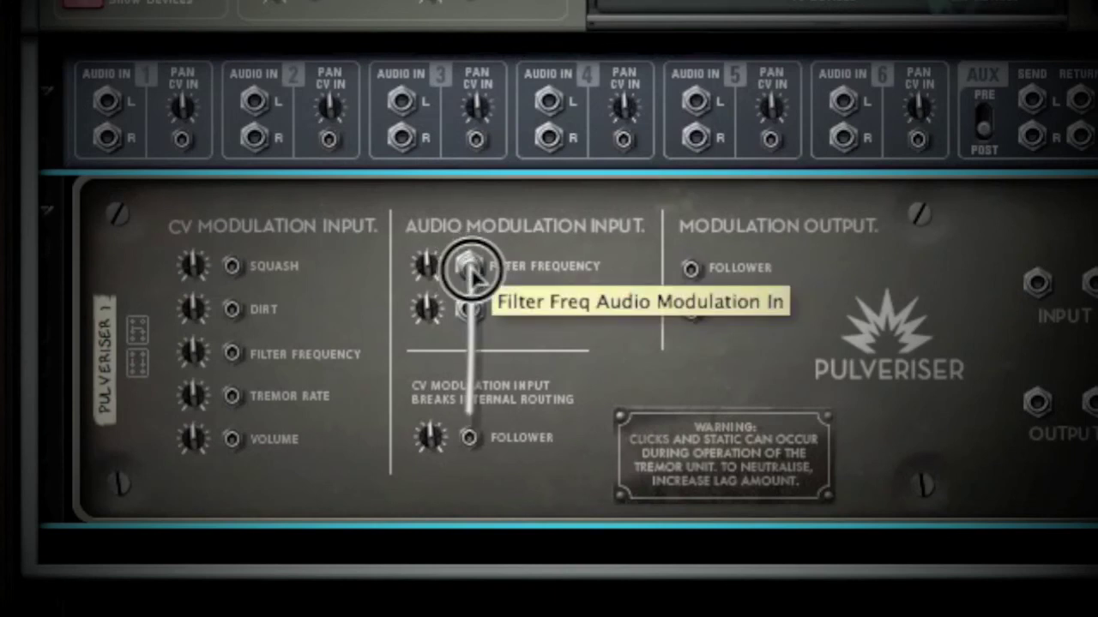
pyautogui.click(470, 312)
pyautogui.moveTo(470, 314); pyautogui.dragTo(520, 309)
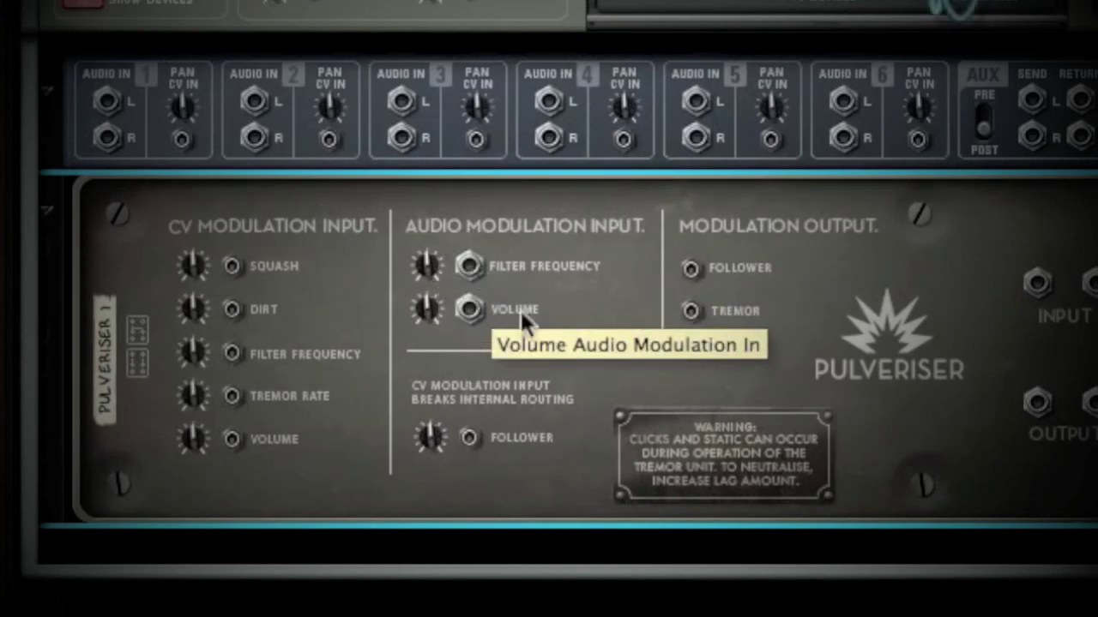